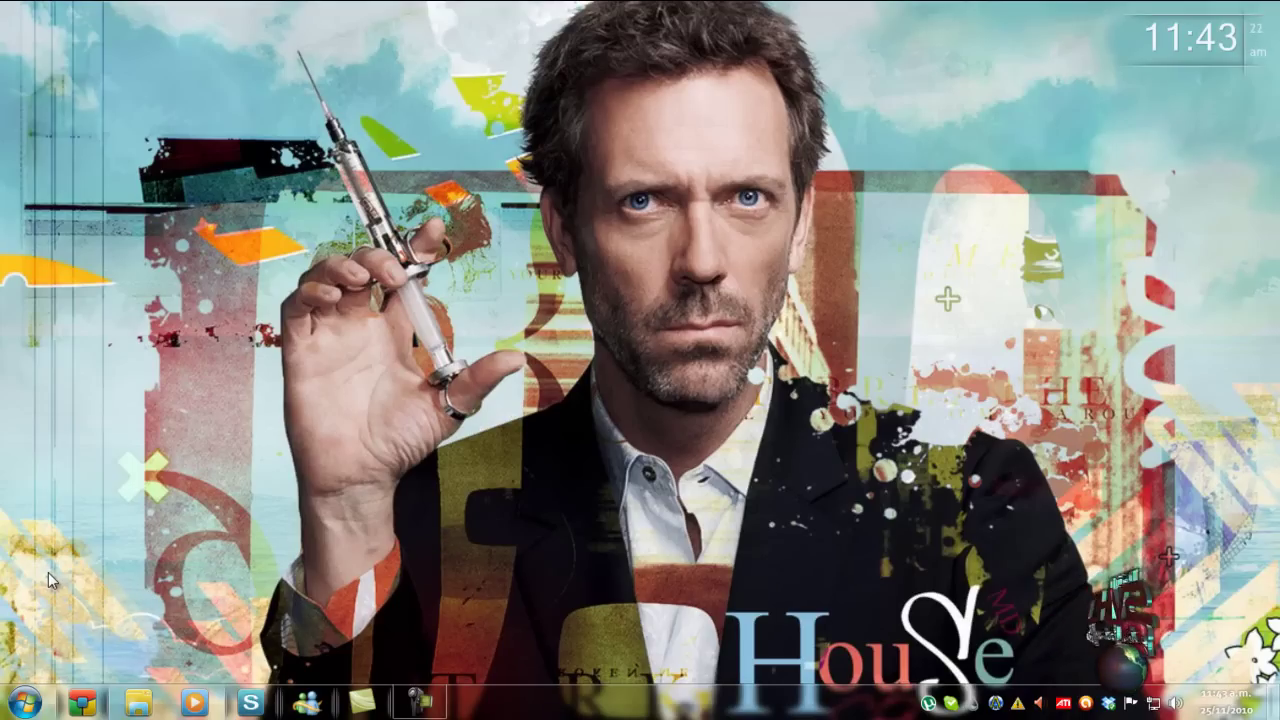
Open the Windows 7 Start menu from the taskbar Start orb.
click(26, 703)
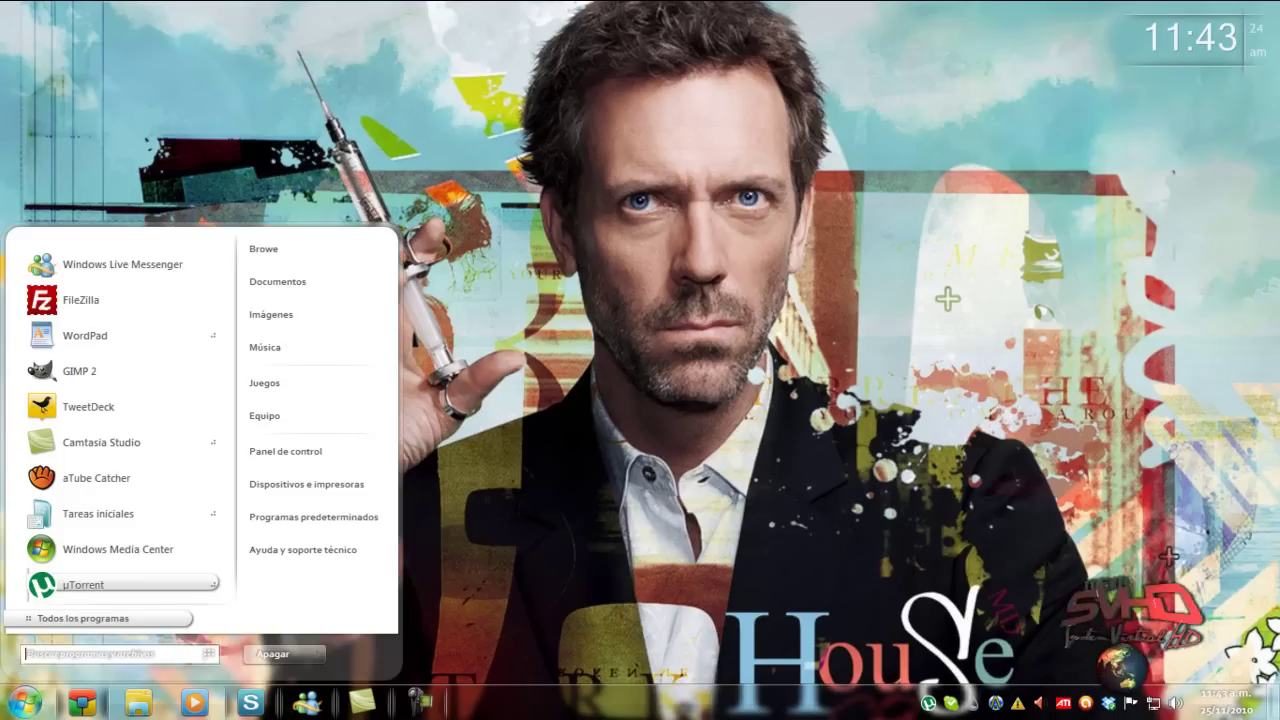
Open Panel de control's Desinstalar un programa list, keeping the current colour scheme.
click(292, 451)
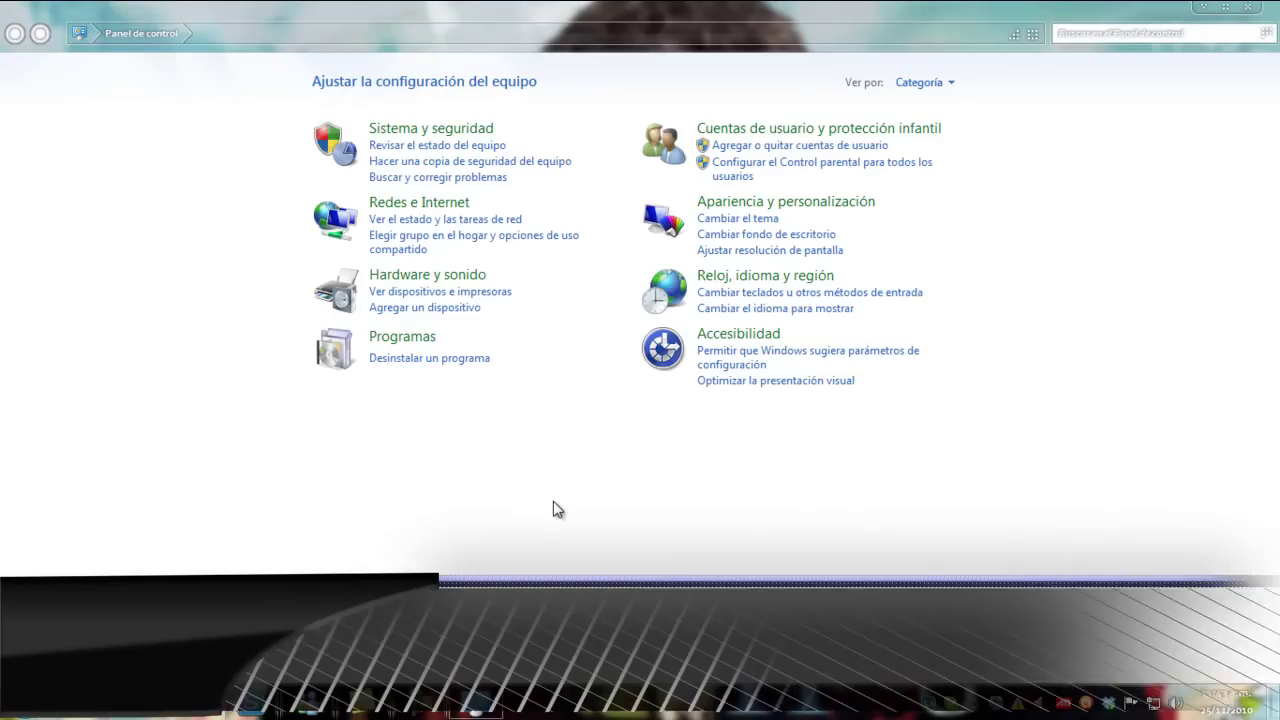
click(422, 362)
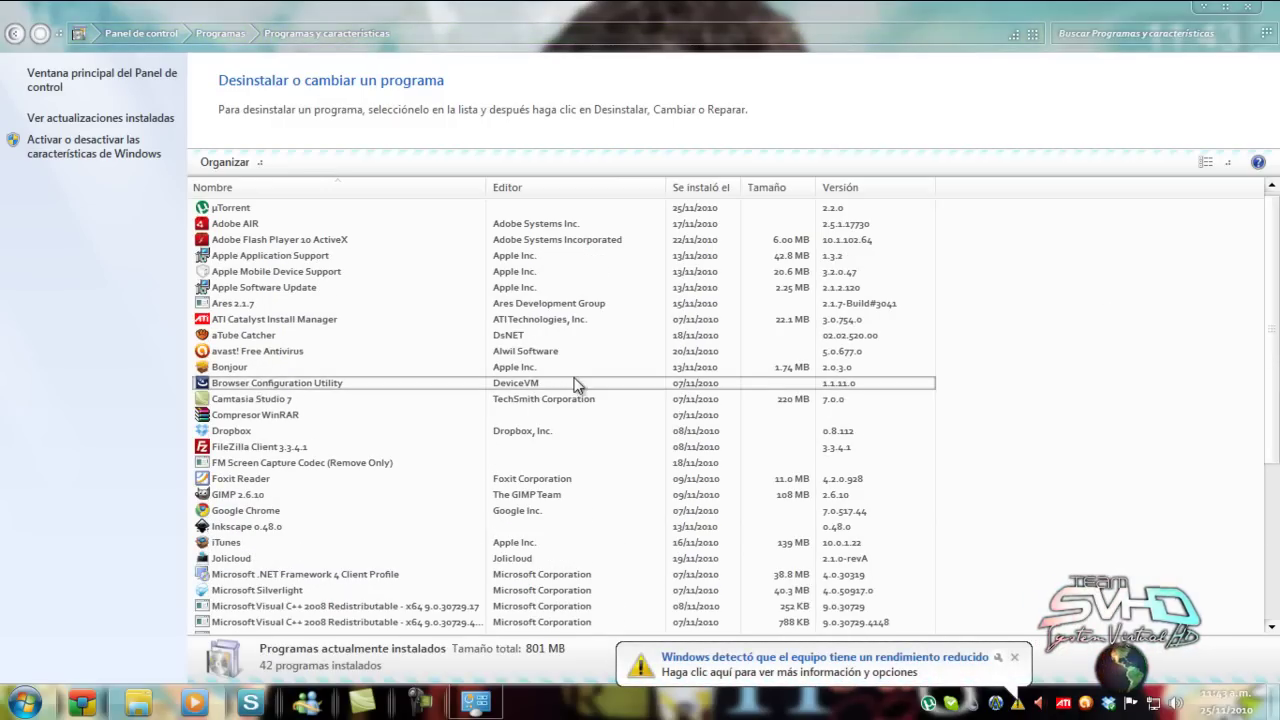
click(733, 656)
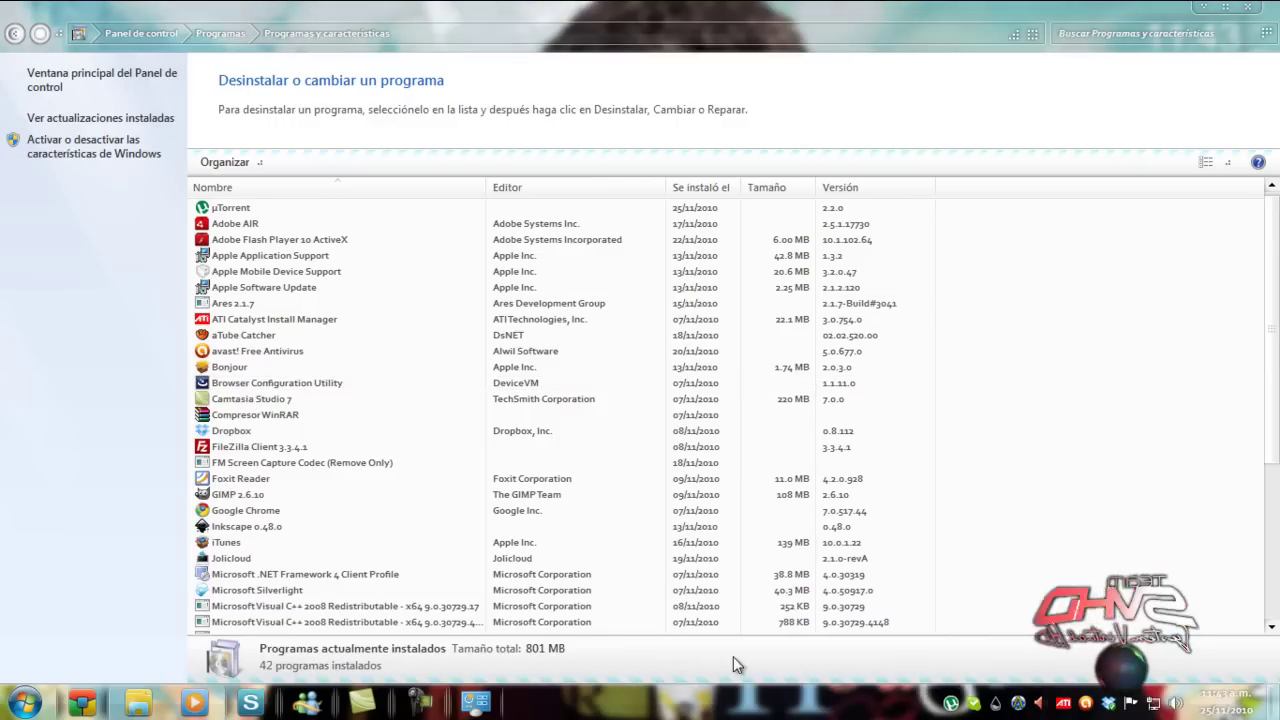
click(641, 338)
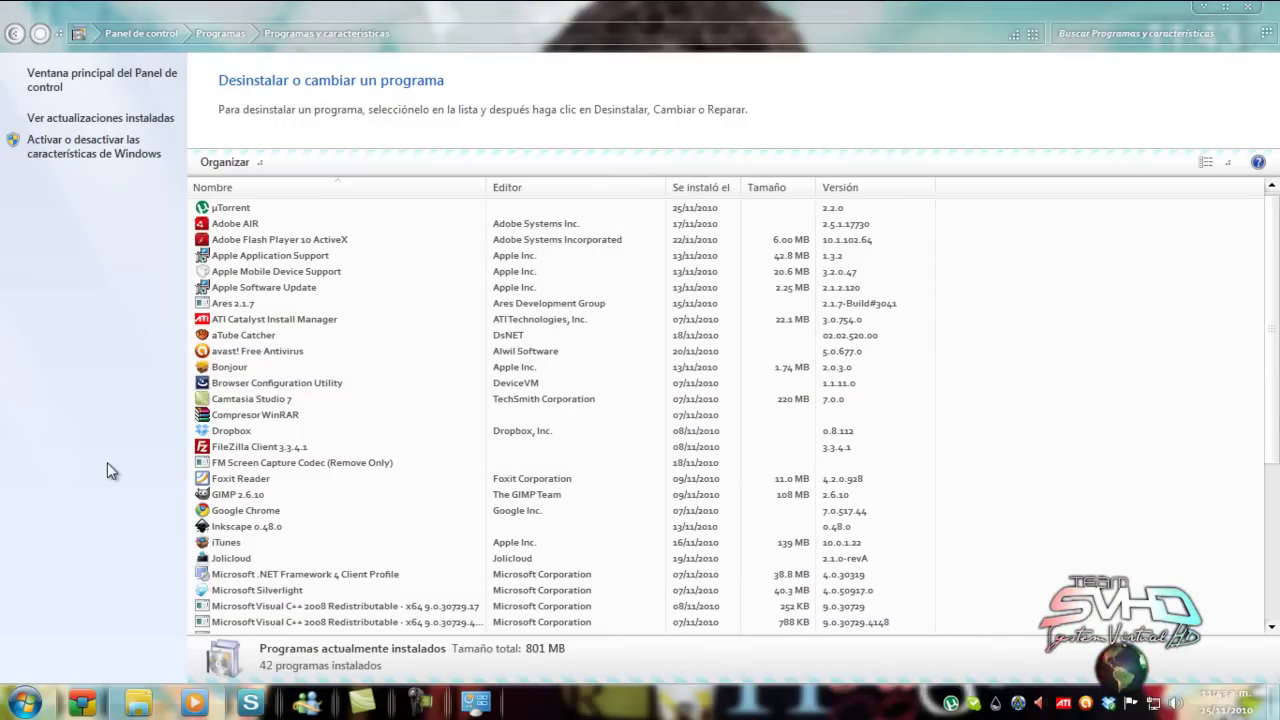
Start uninstalling Jolicloud, minimize Control Panel and move its confirmation to the upper left.
click(245, 560)
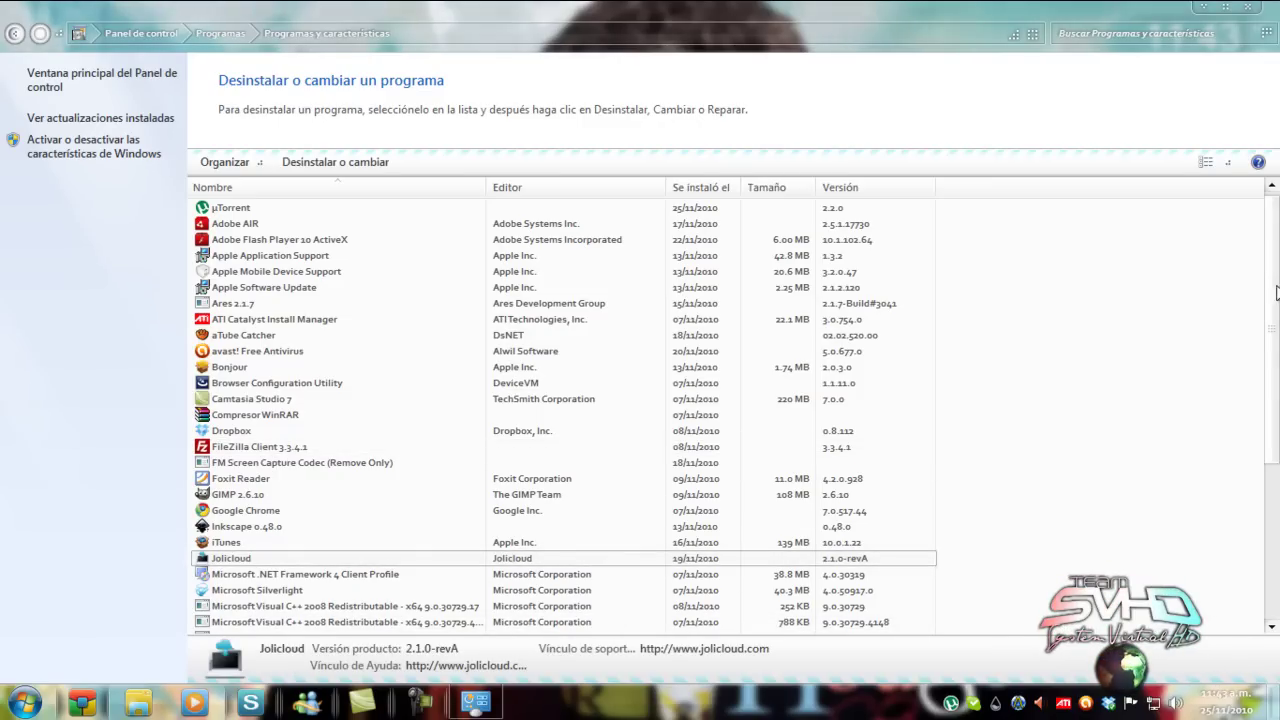
scroll(1277, 291, down, 3)
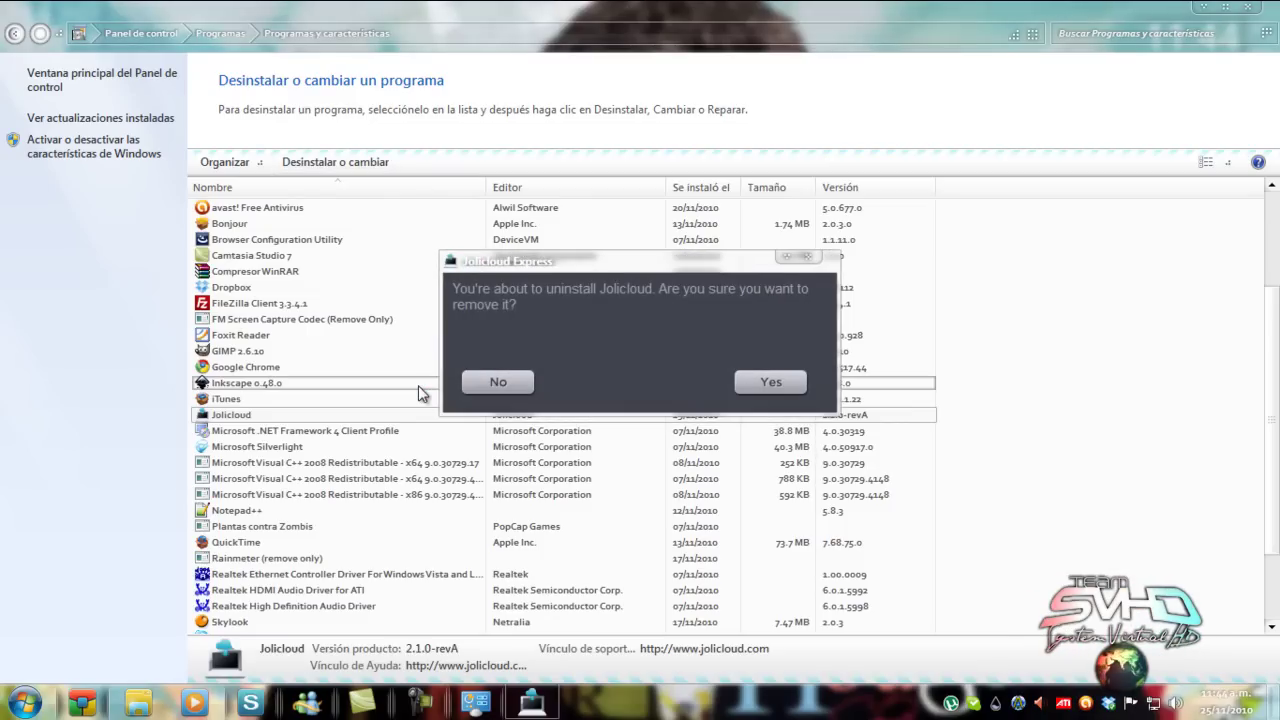
click(1205, 7)
drag(654, 265, 341, 196)
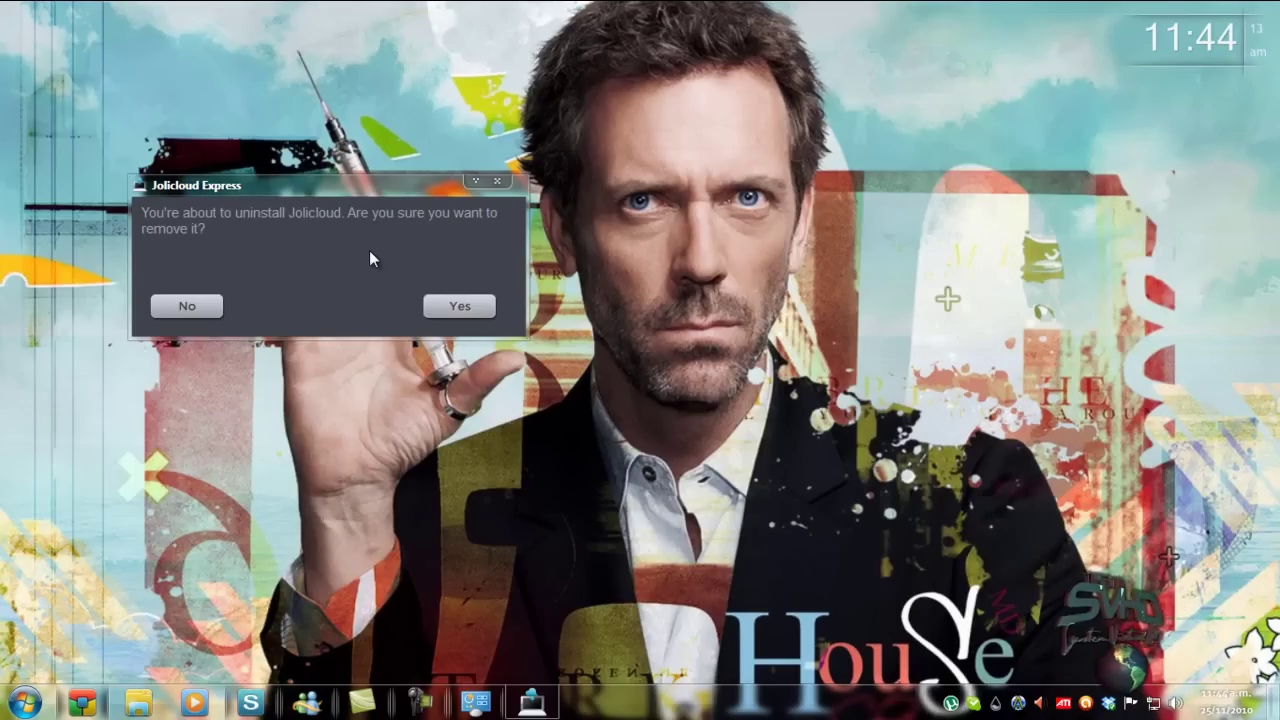
Confirm Jolicloud's removal with Yes, then dismiss the 'Jolicloud has been uninstalled' notice.
click(452, 311)
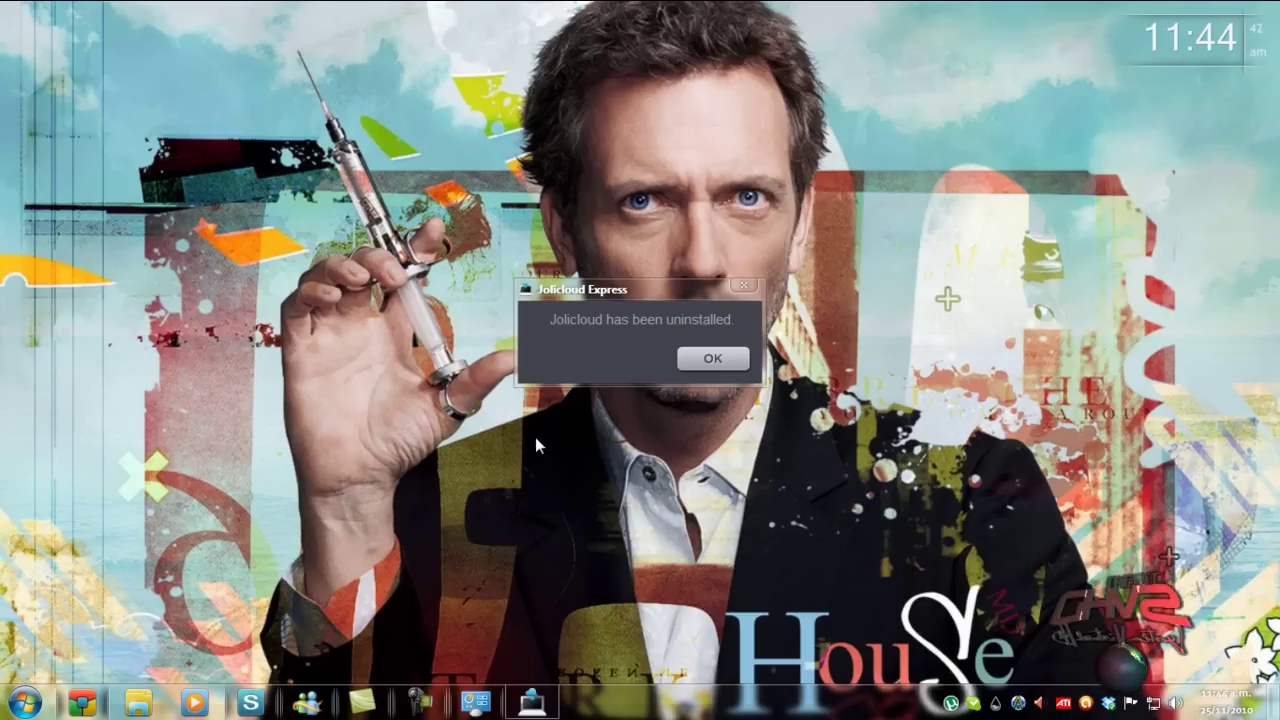
drag(608, 290, 591, 295)
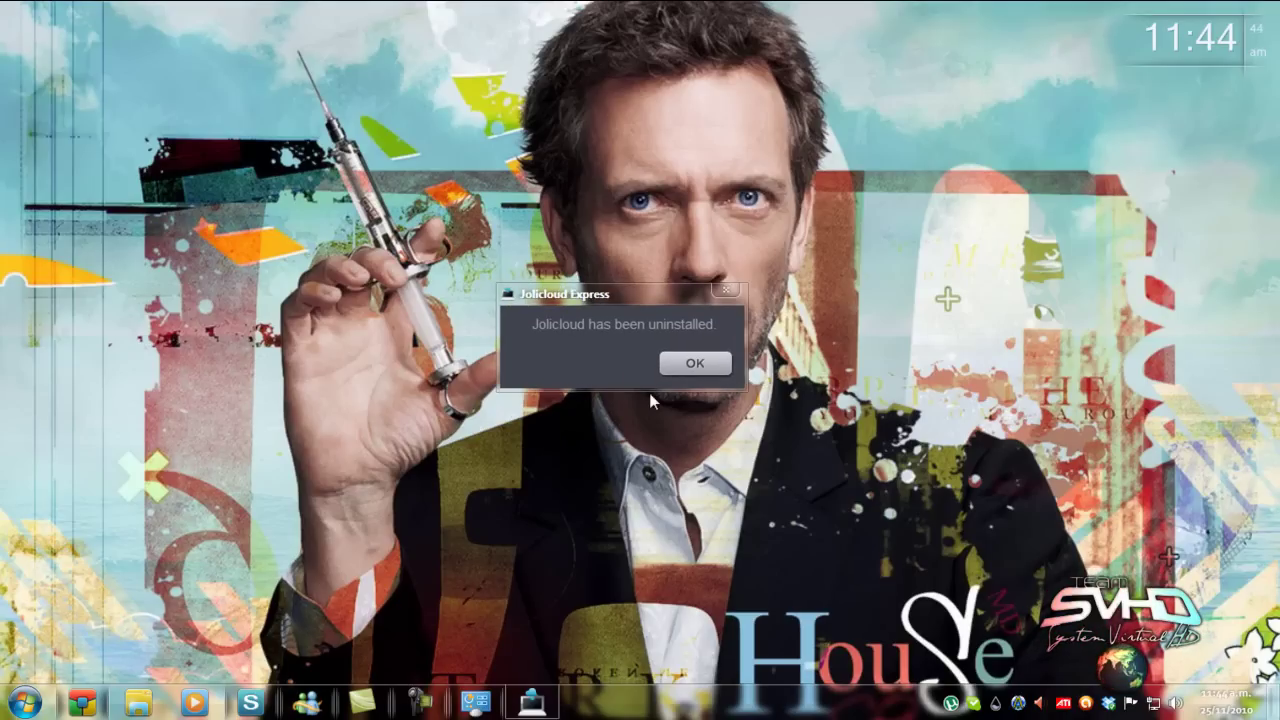
click(690, 365)
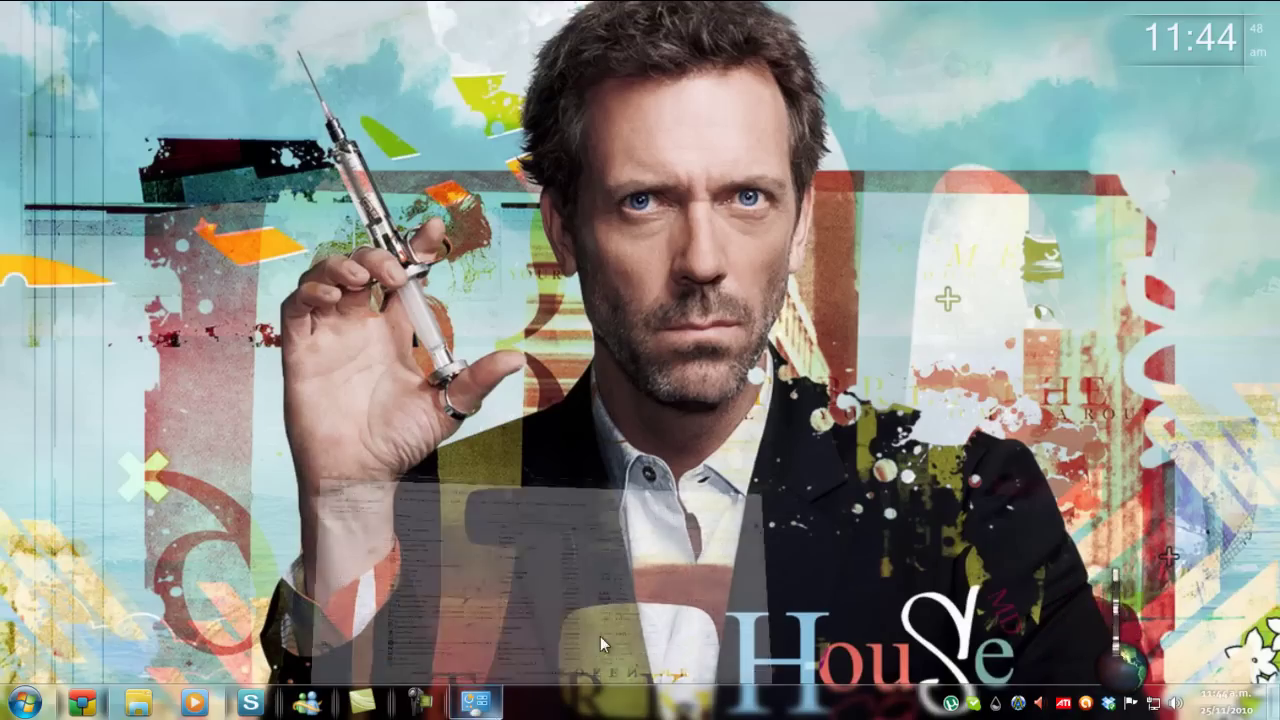
Restore Programs and Features, verify Jolicloud is gone from the list, and close it.
click(600, 636)
scroll(428, 486, up, 1)
scroll(428, 486, down, 1)
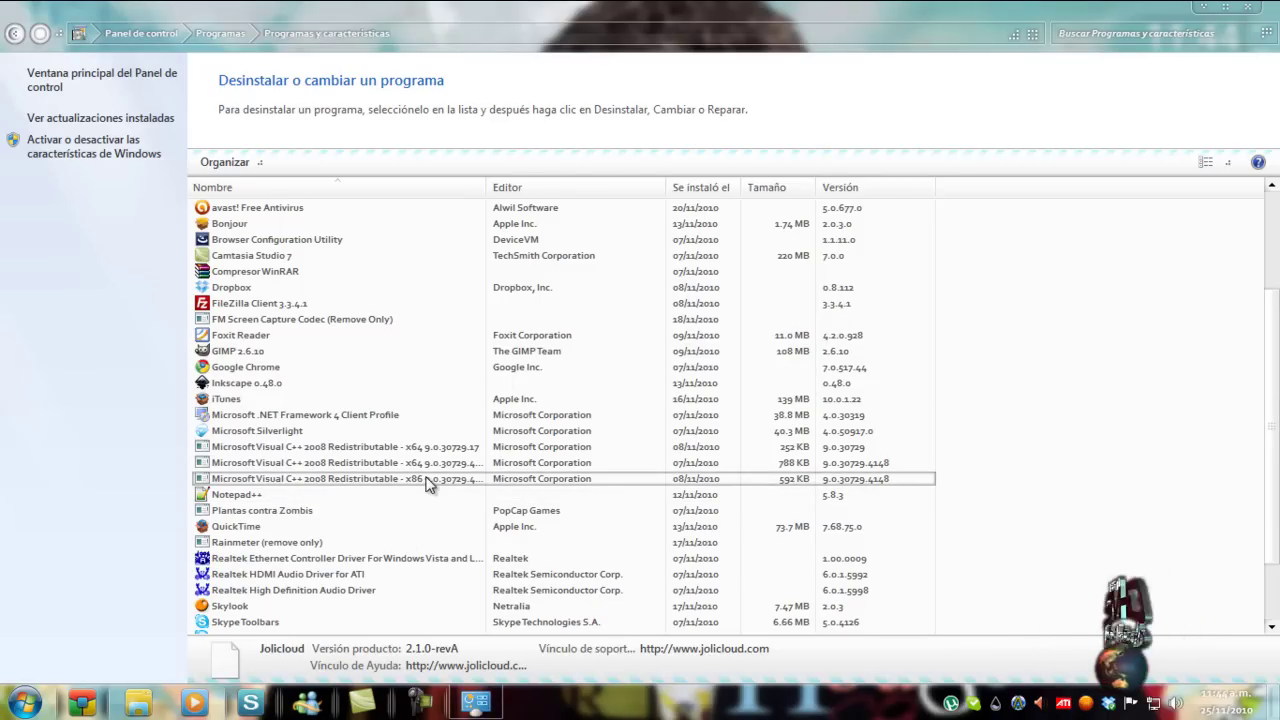
scroll(428, 486, down, 2)
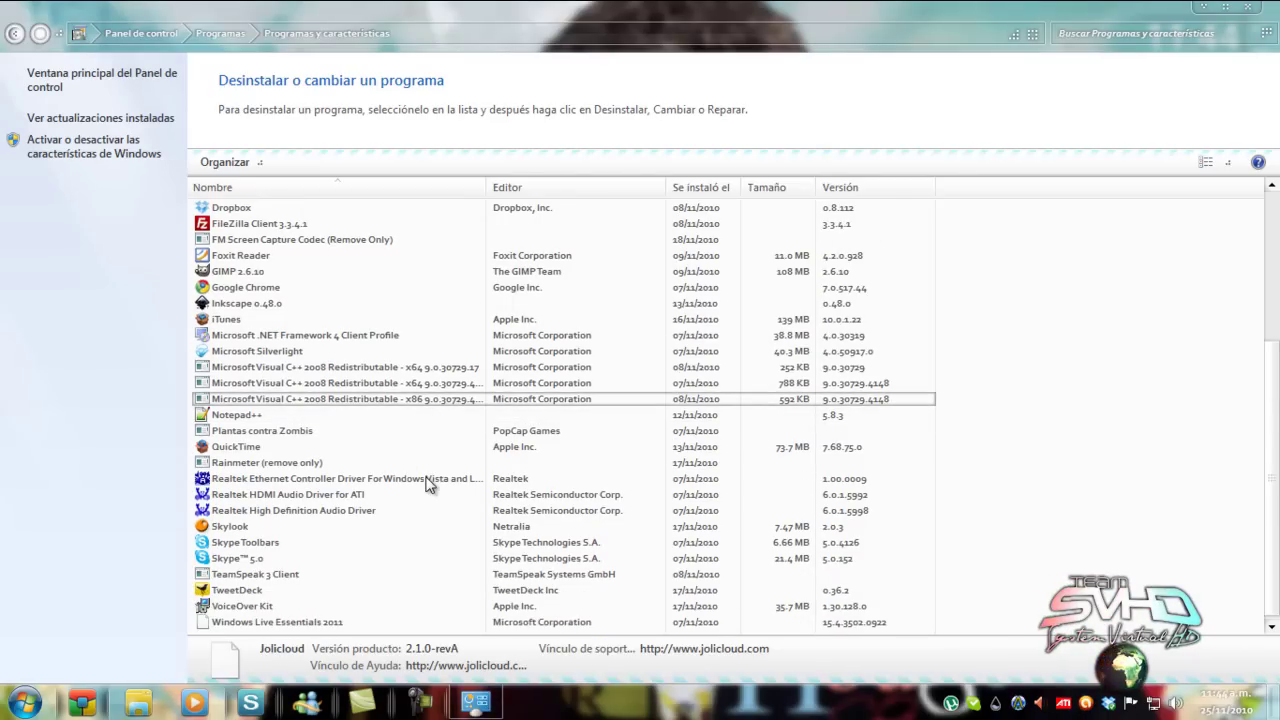
scroll(428, 486, up, 1)
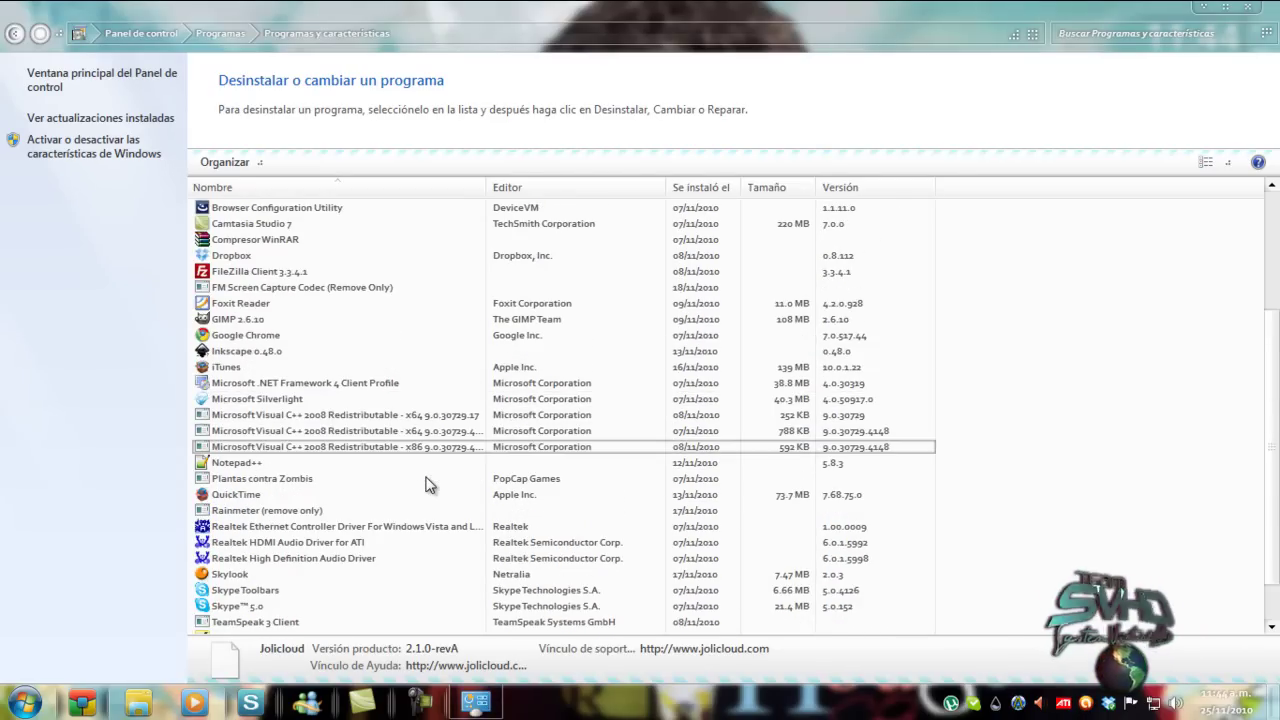
scroll(428, 486, down, 1)
scroll(428, 486, up, 5)
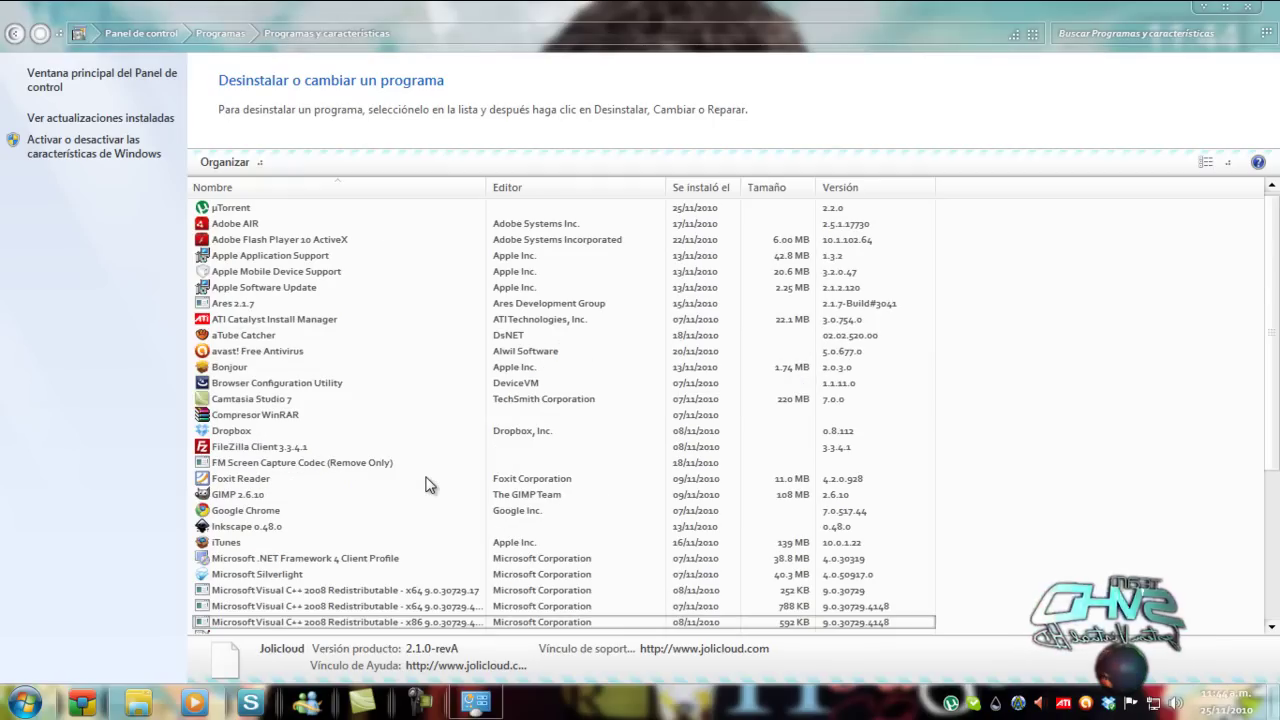
scroll(428, 486, down, 3)
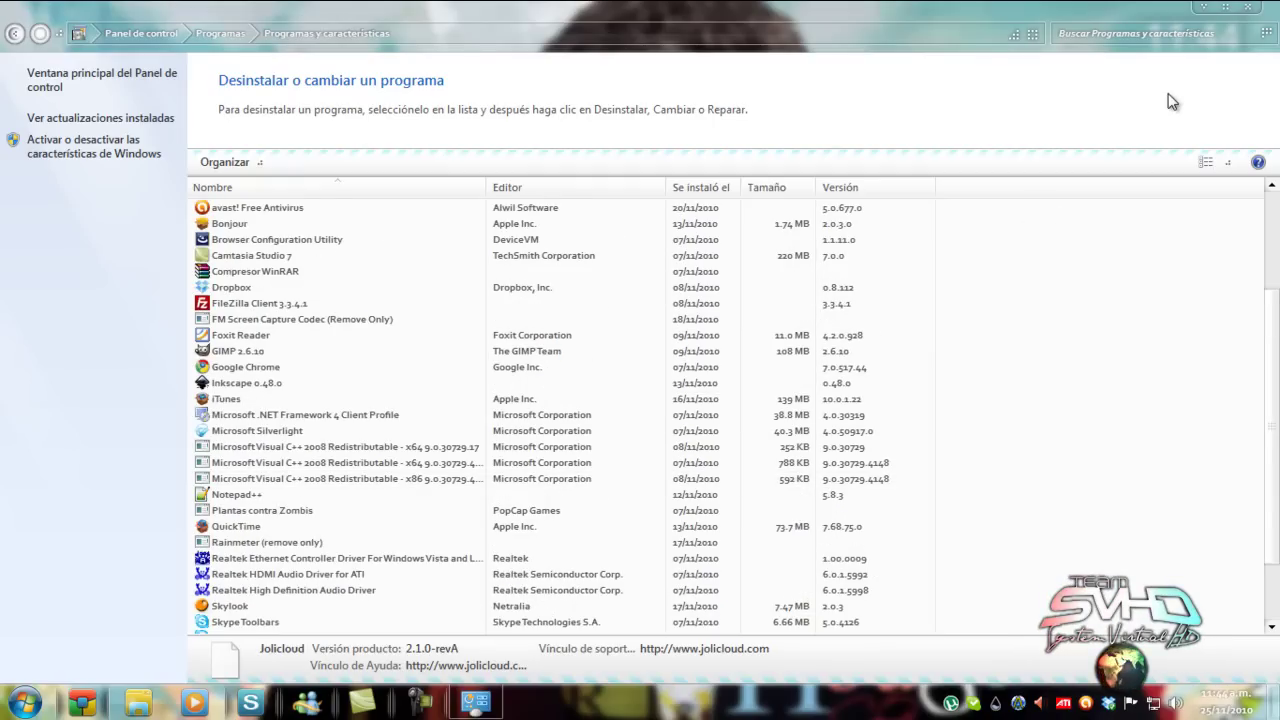
click(1252, 12)
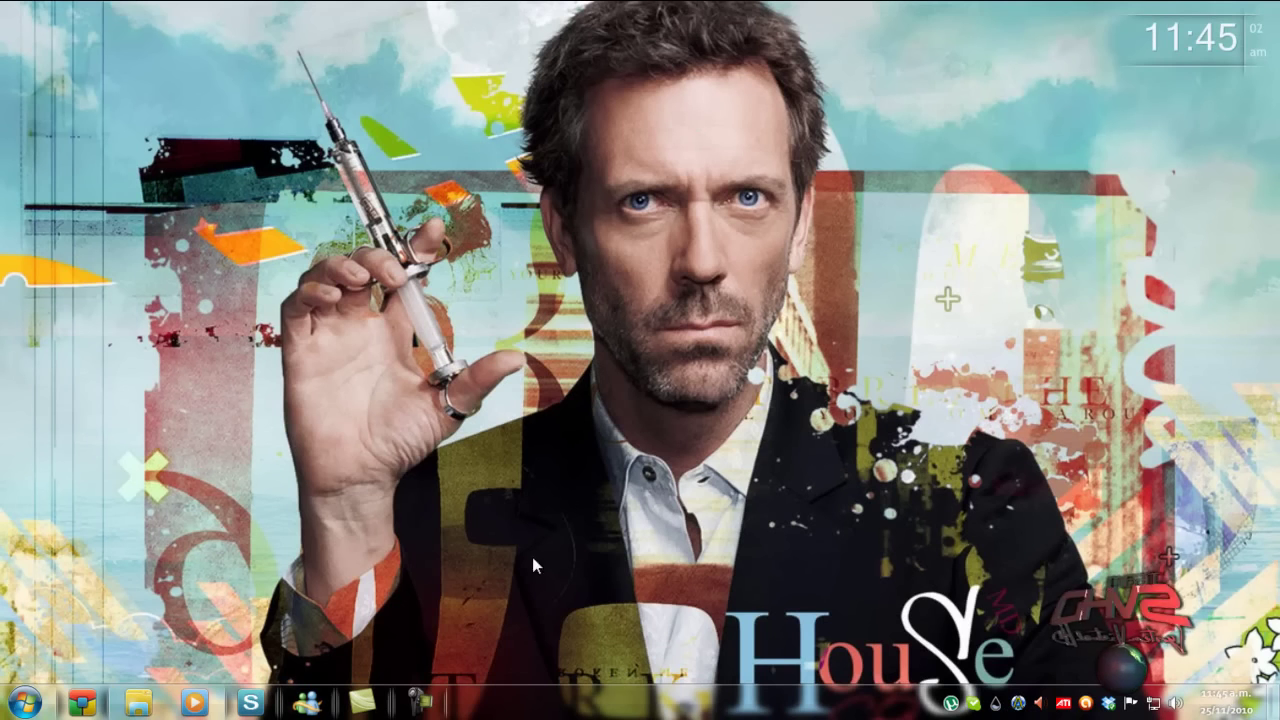
click(418, 703)
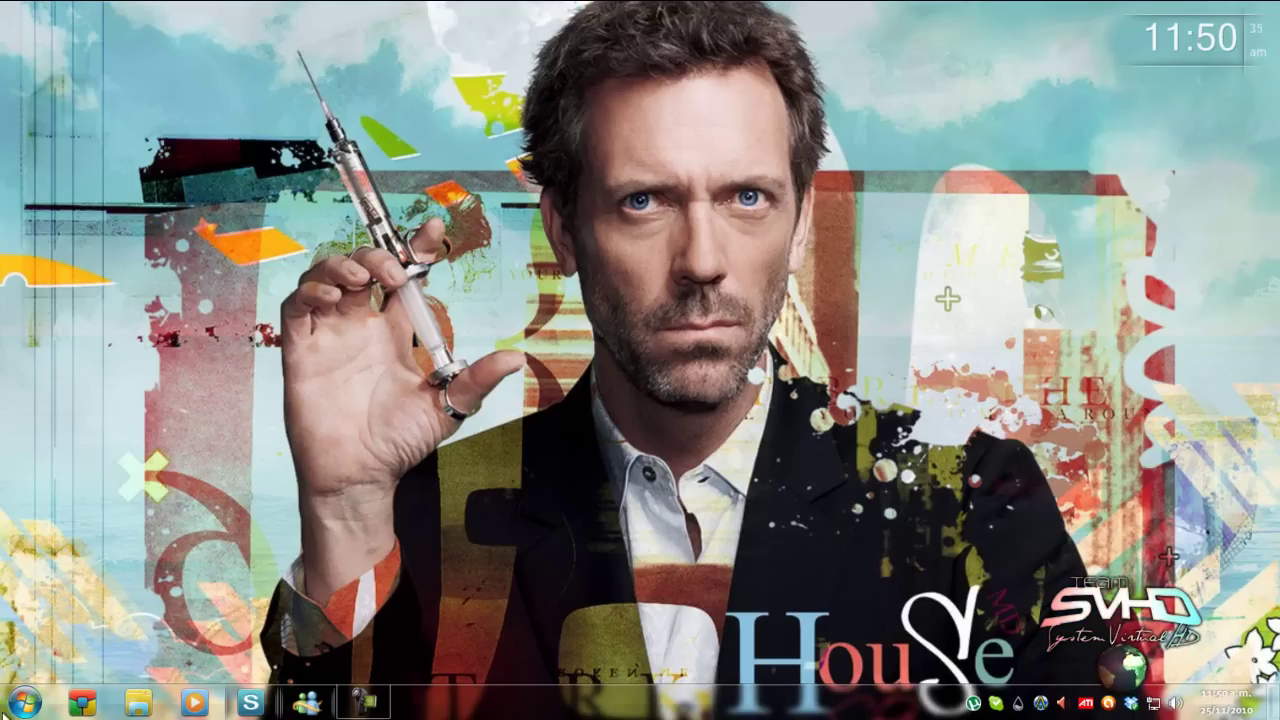
click(24, 702)
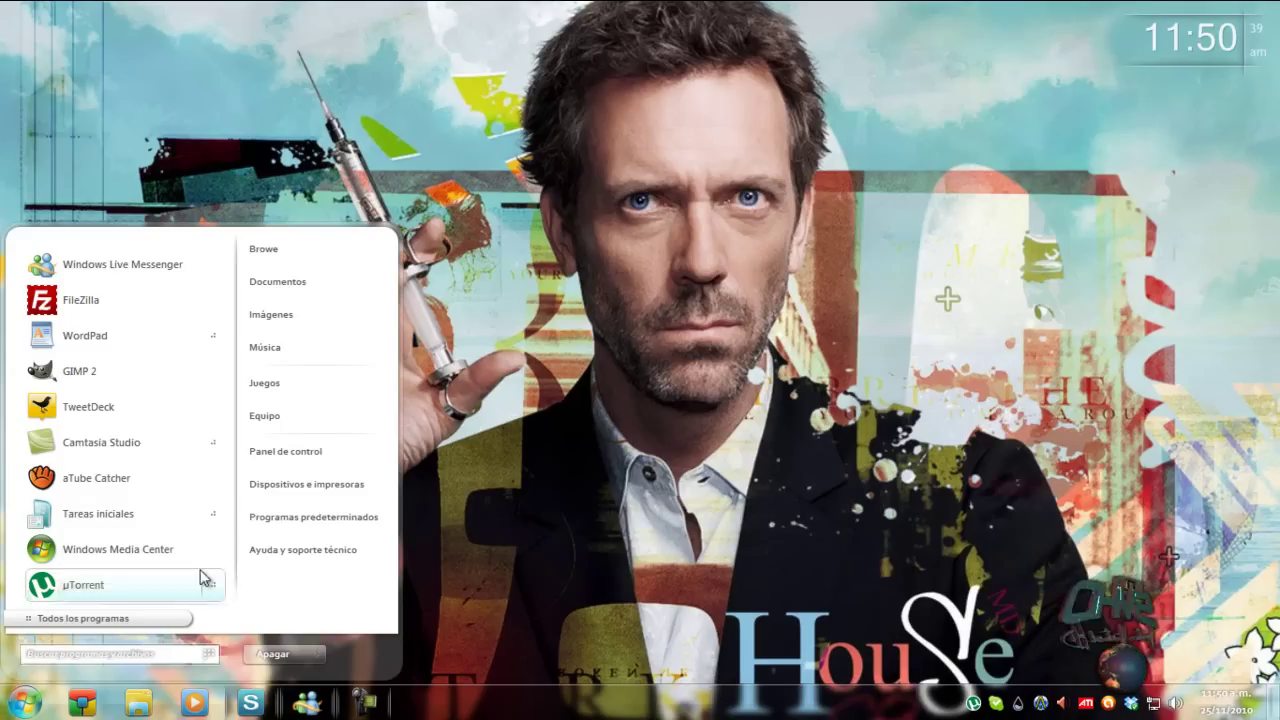
click(309, 451)
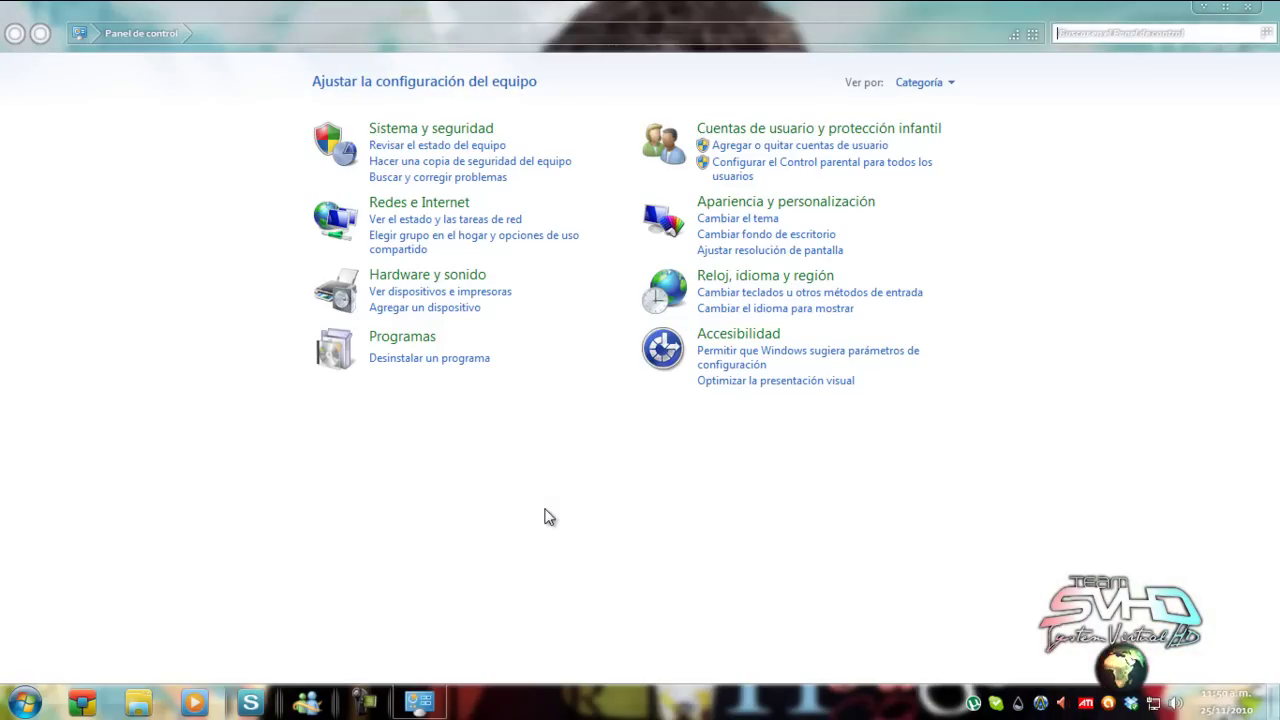
click(443, 366)
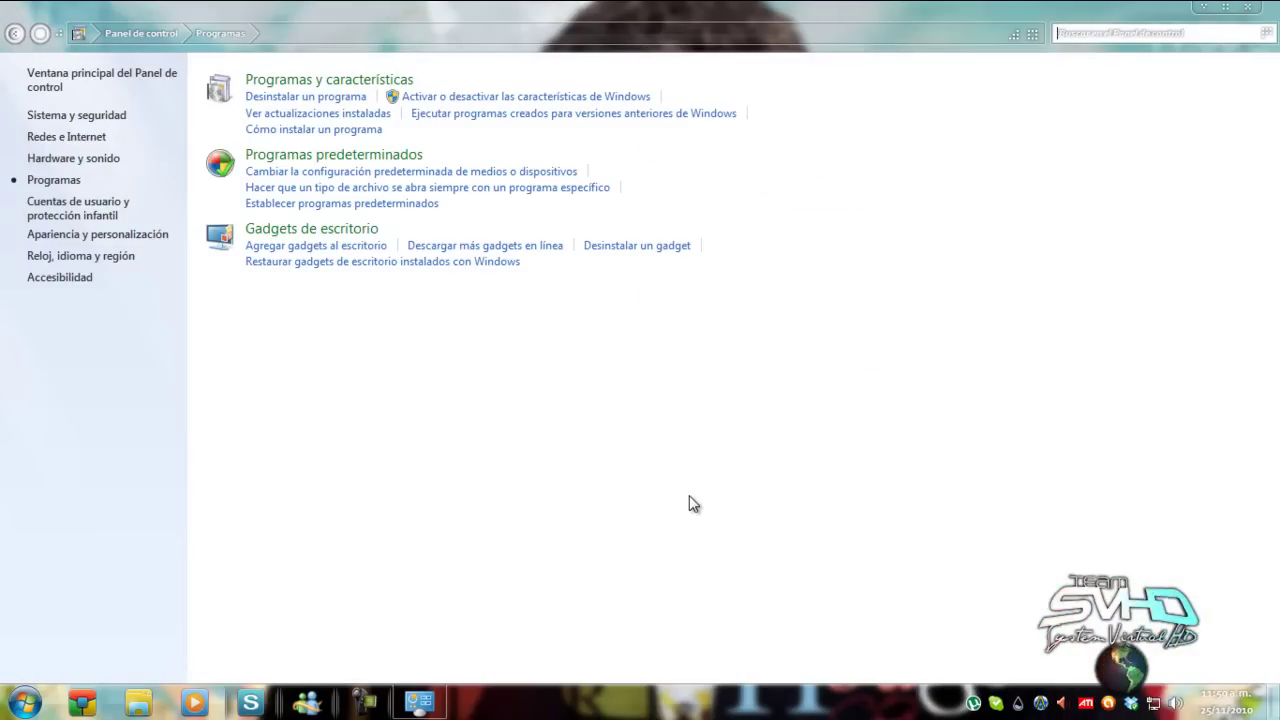
click(305, 96)
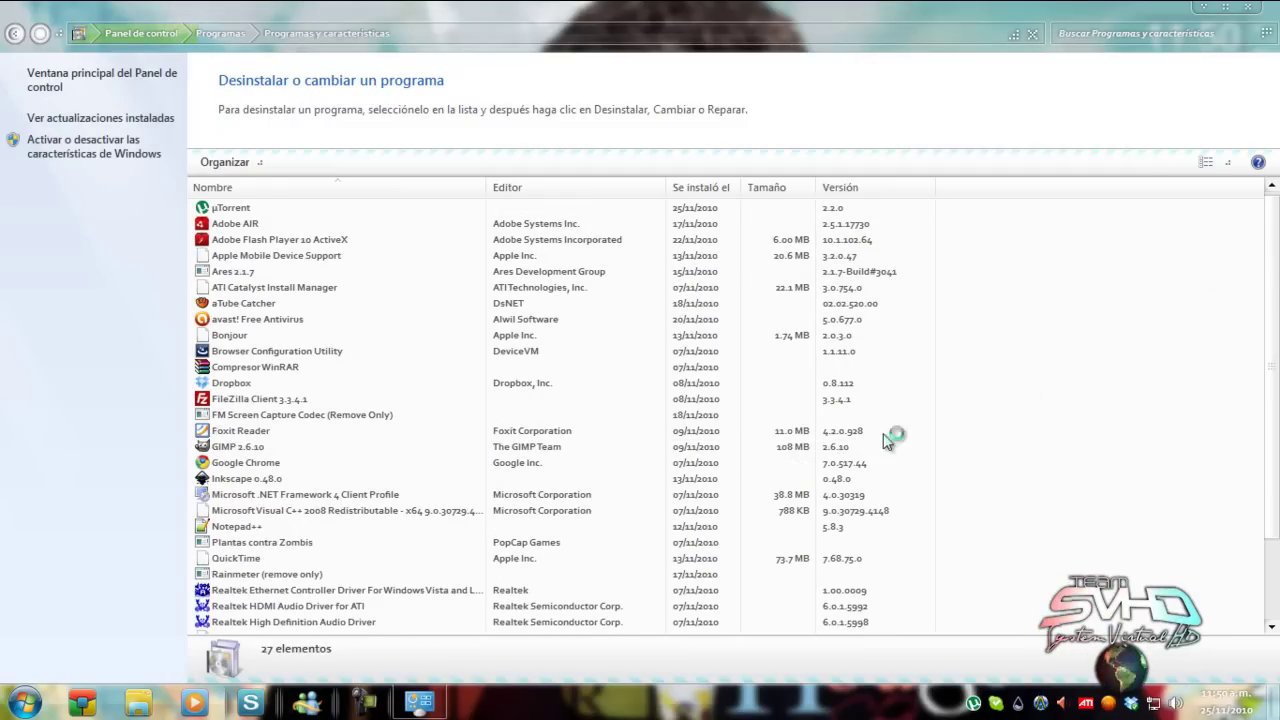
drag(1271, 277, 1277, 70)
click(1248, 7)
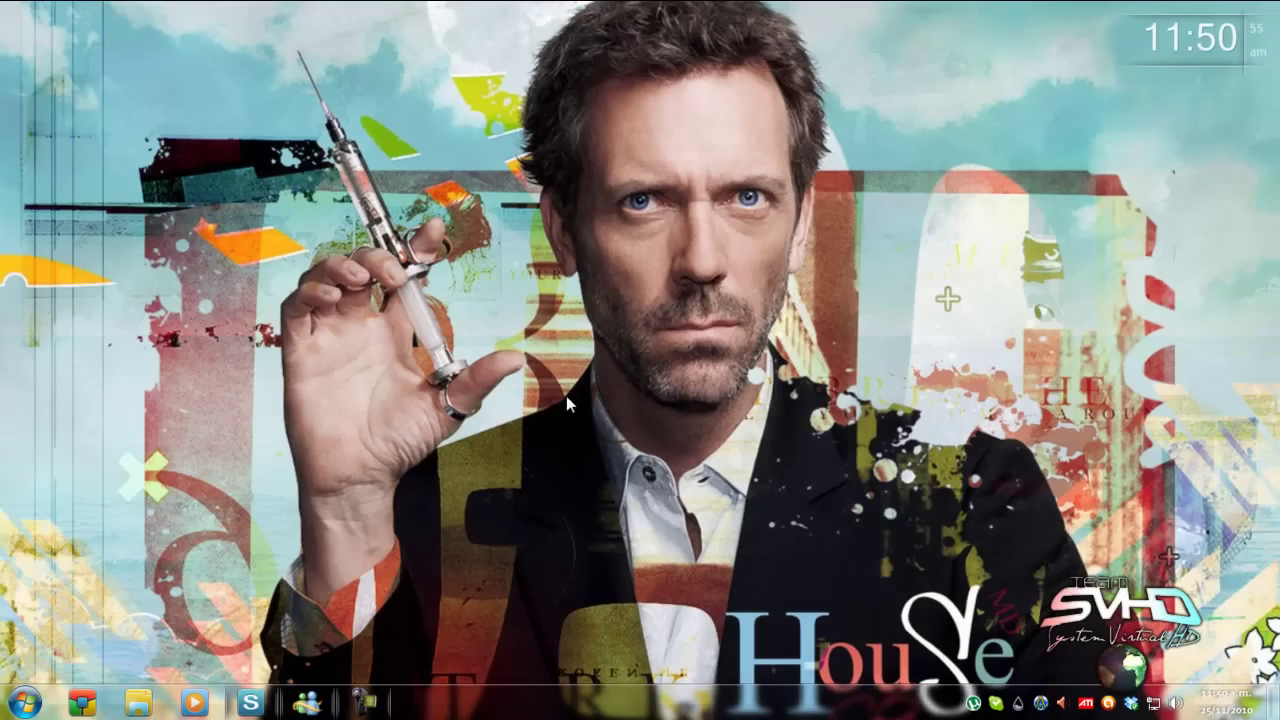
click(25, 703)
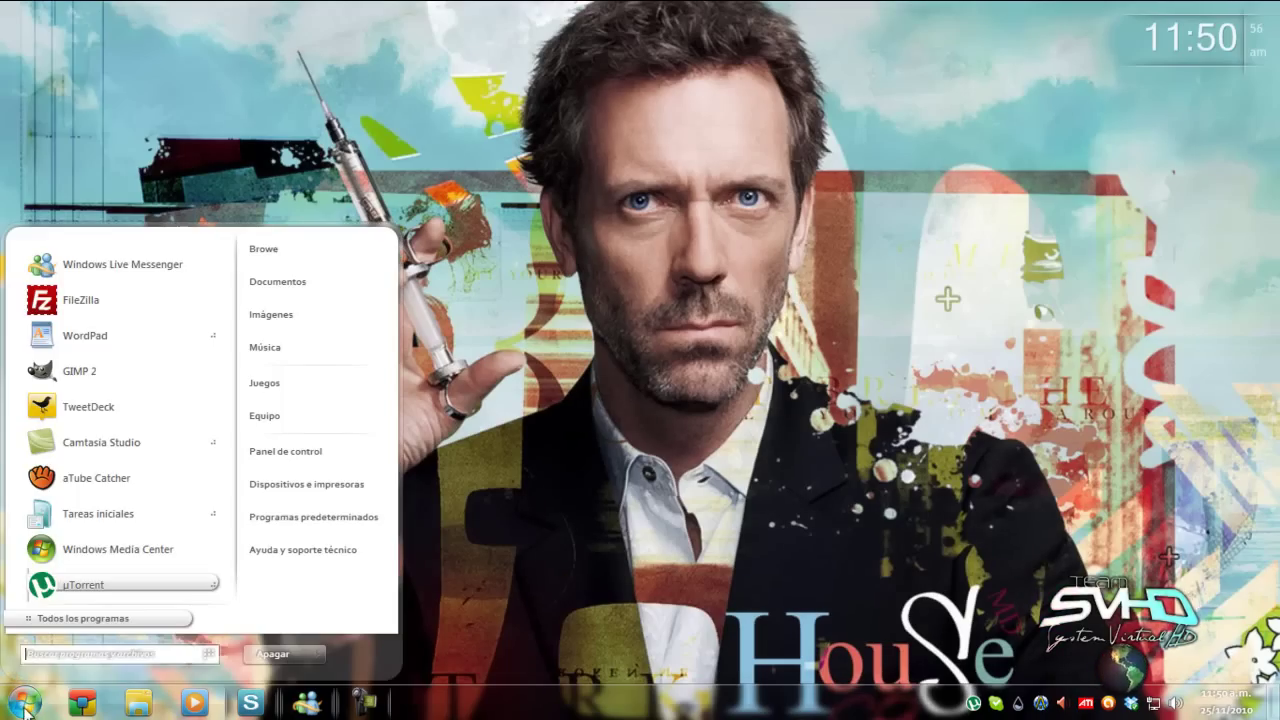
click(290, 414)
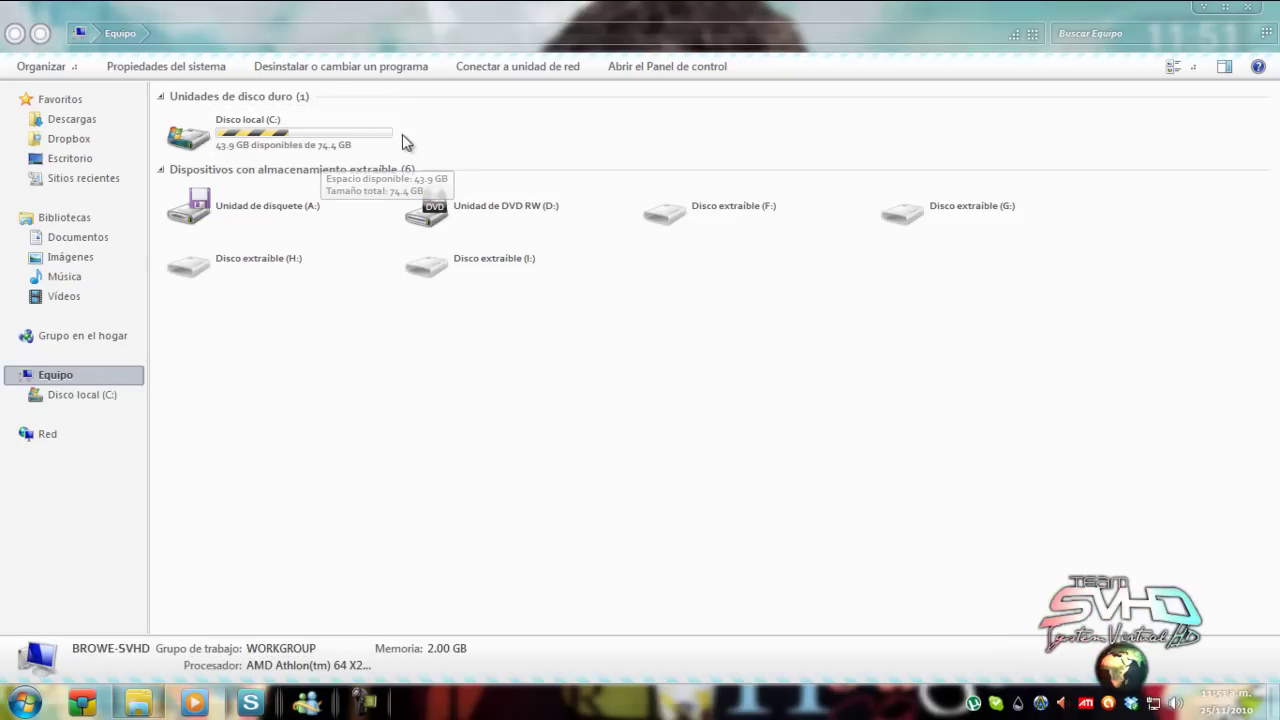
mouse_move(291, 142)
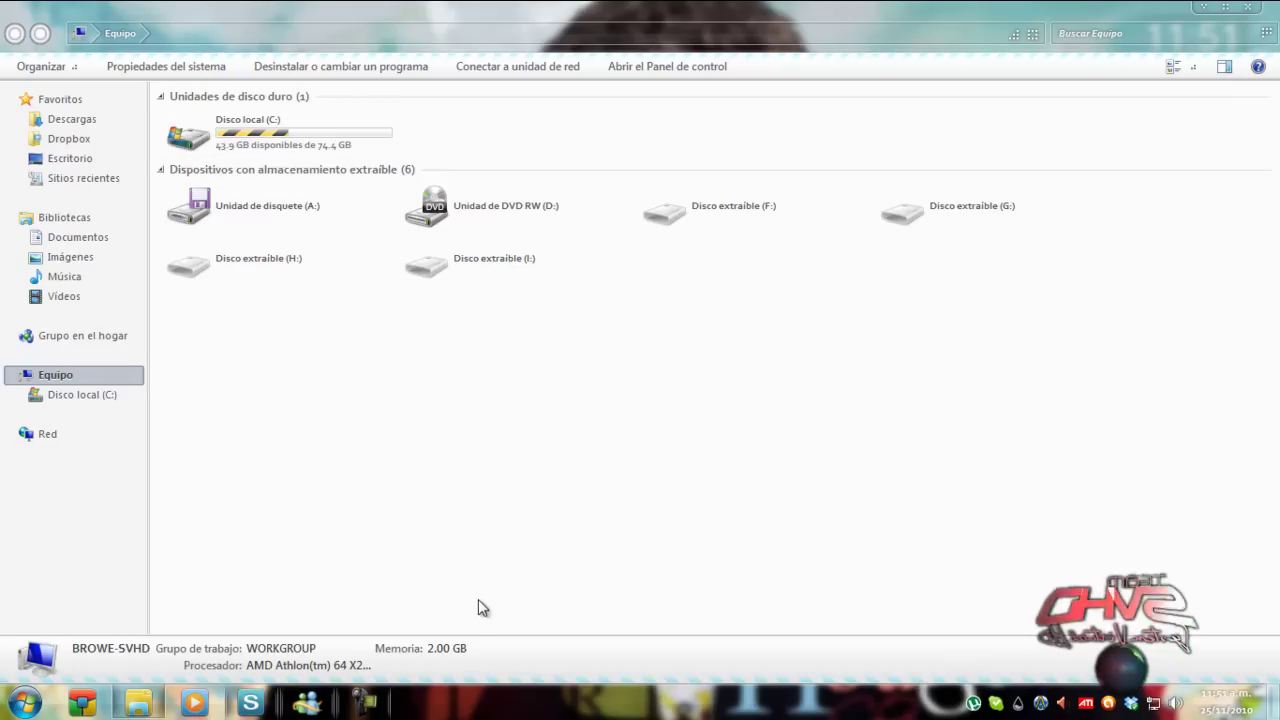
click(1258, 8)
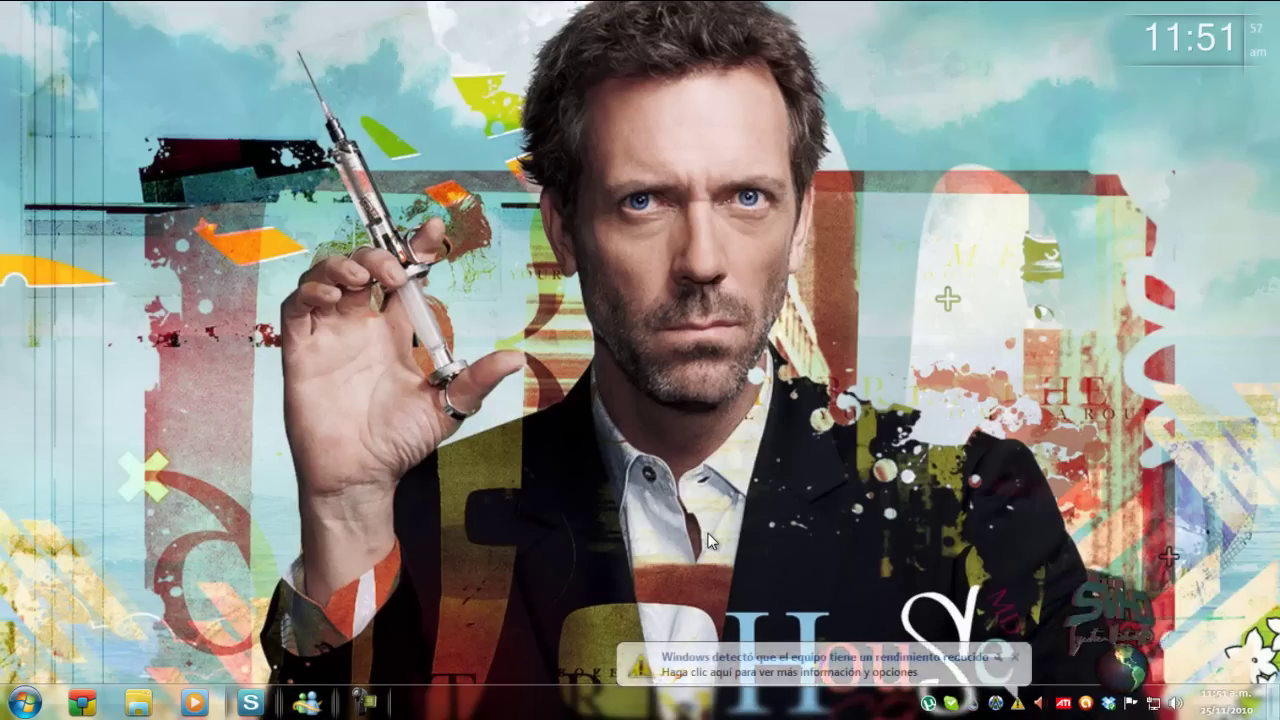
Keep the current Aero colour scheme, then open Ayuda y soporte técnico from the tray.
click(735, 673)
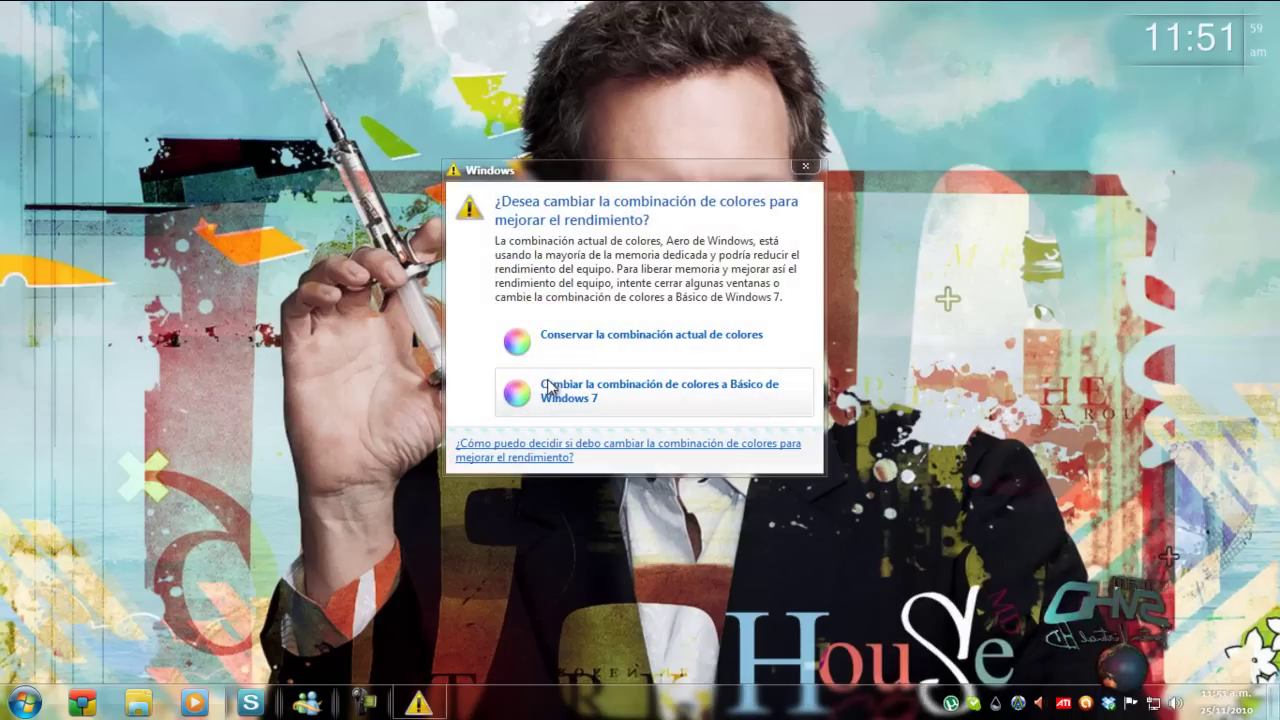
click(572, 342)
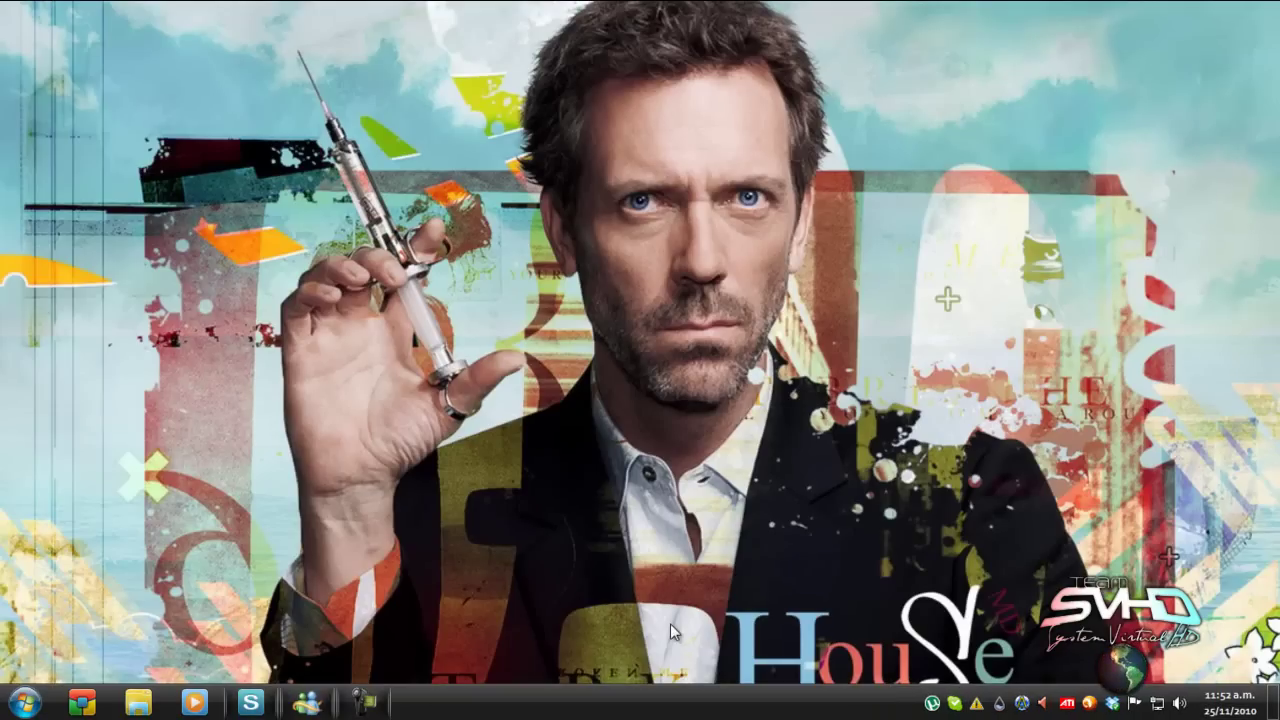
click(978, 705)
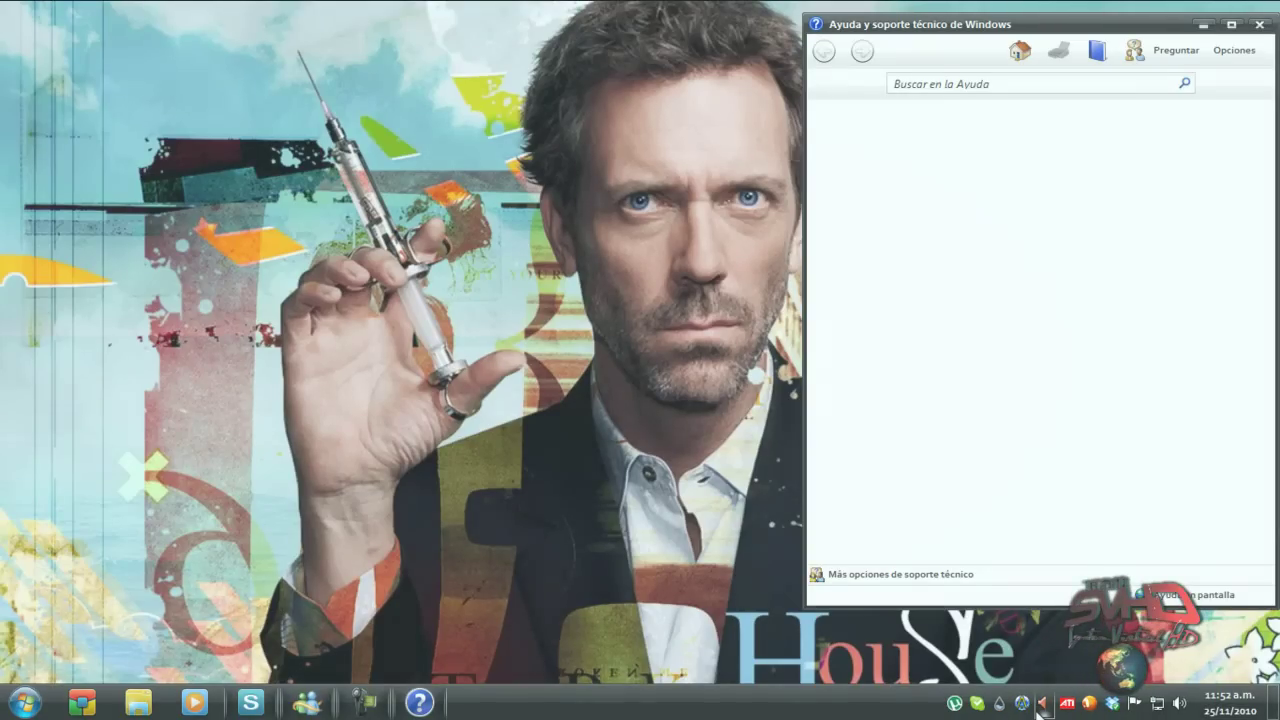